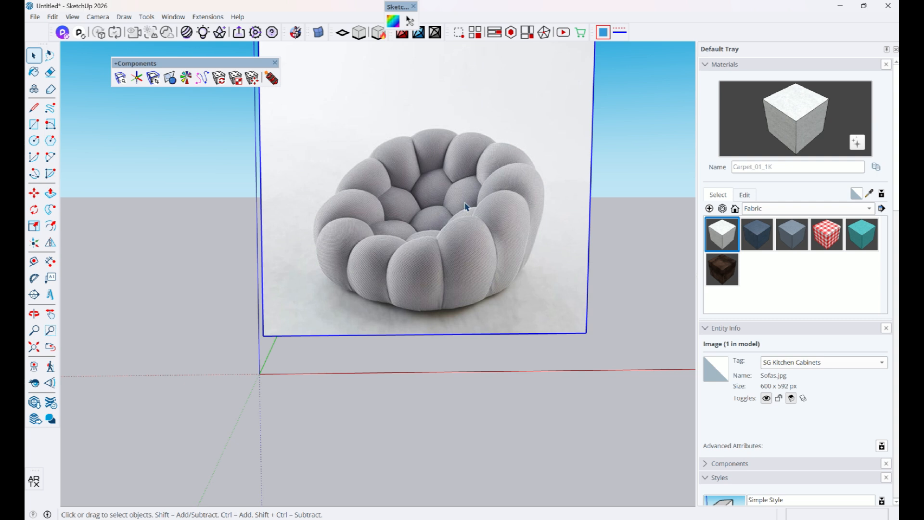
# Switch to the Copilot Labs page in the browser and open the Copilot 3D experiment
pyautogui.moveTo(466, 208); pyautogui.dragTo(438, 212, button='middle')
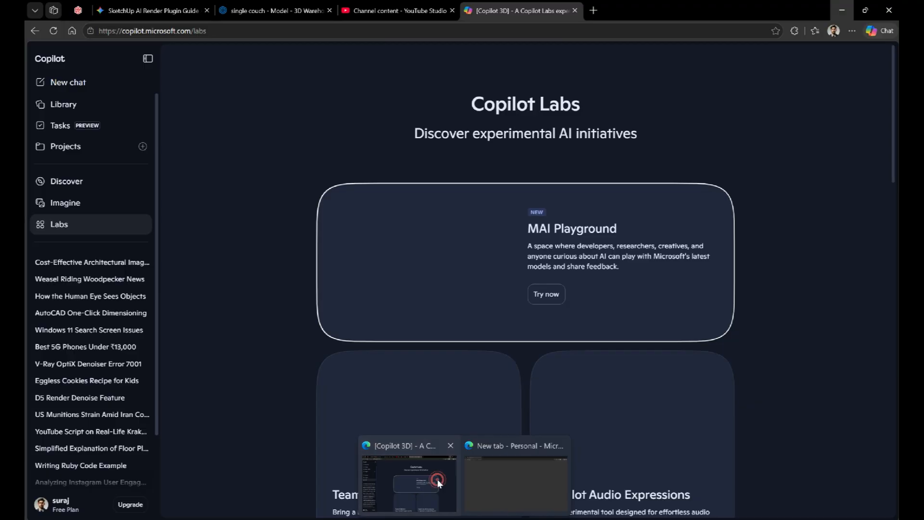
pyautogui.click(437, 478)
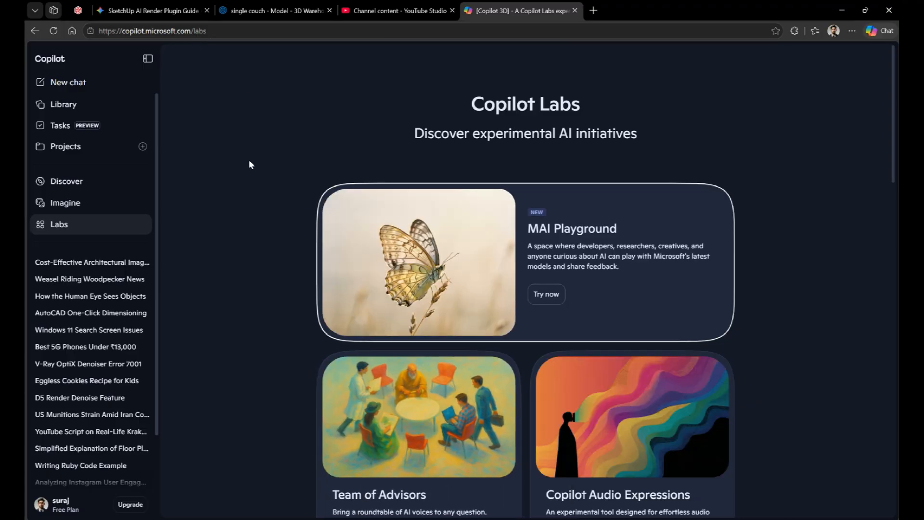
pyautogui.click(227, 31)
pyautogui.click(255, 68)
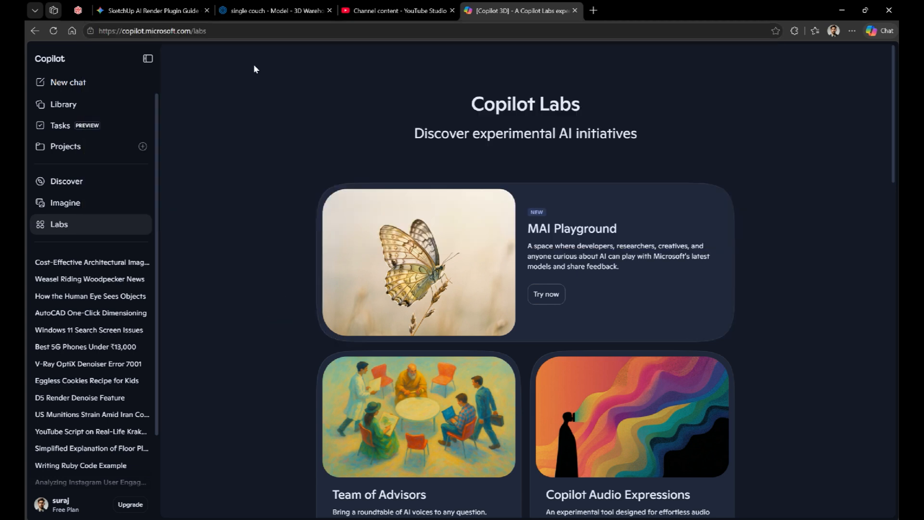
pyautogui.scroll(-3, 269, 233)
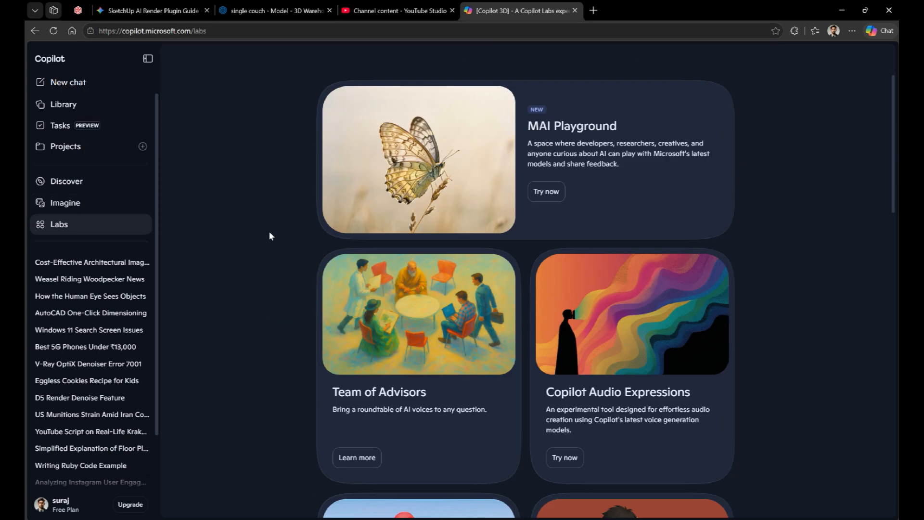
pyautogui.scroll(-4, 270, 236)
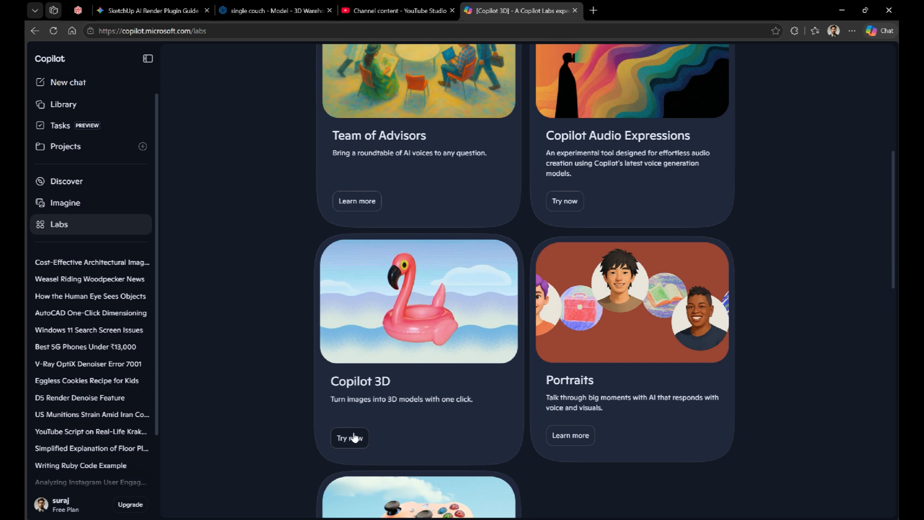
pyautogui.click(348, 438)
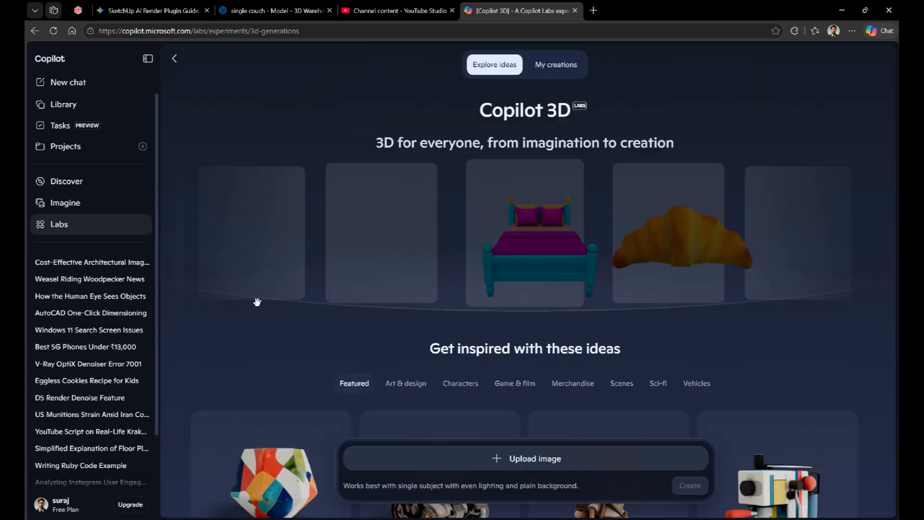
# Upload the grey bubble sofa image to Copilot 3D and generate a 3D model from it
pyautogui.scroll(-2, 257, 302)
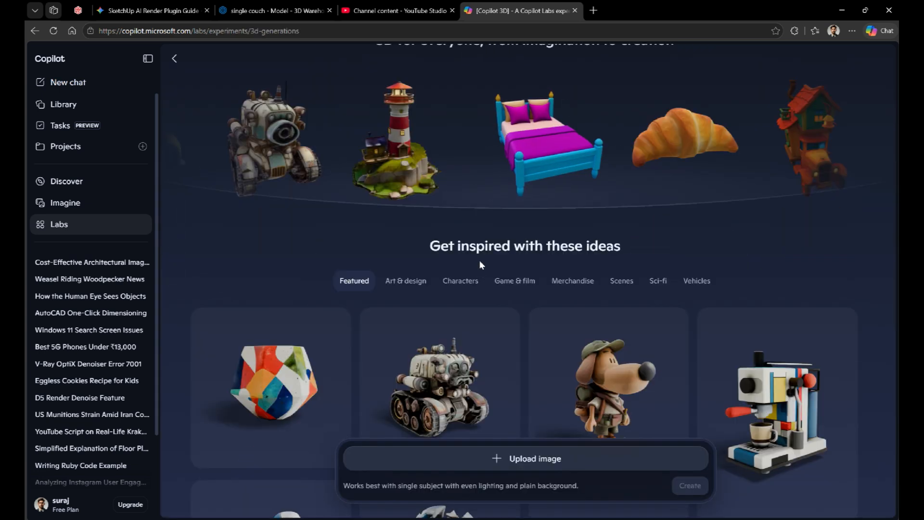
pyautogui.click(512, 467)
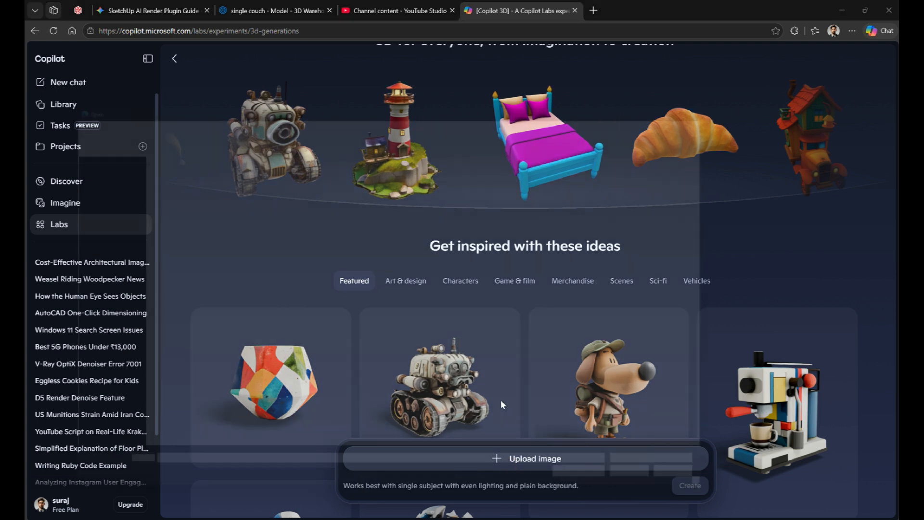
pyautogui.click(71, 242)
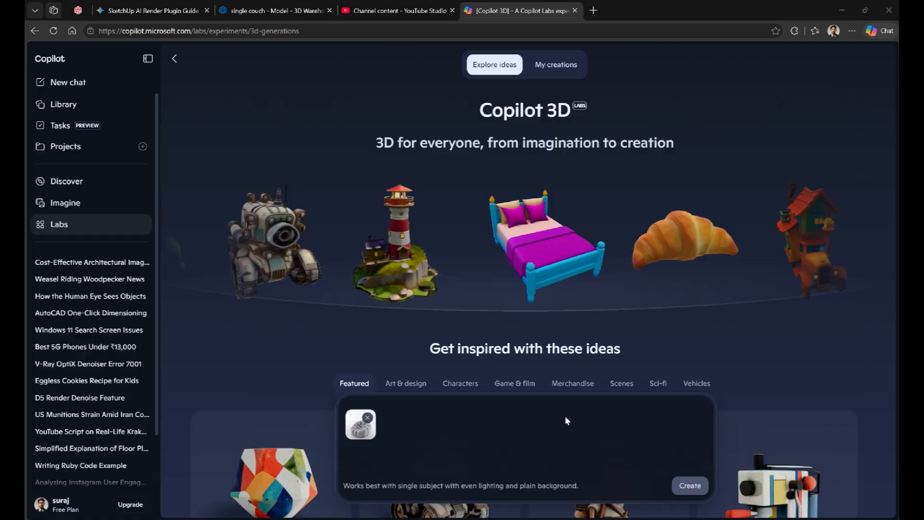
pyautogui.click(682, 484)
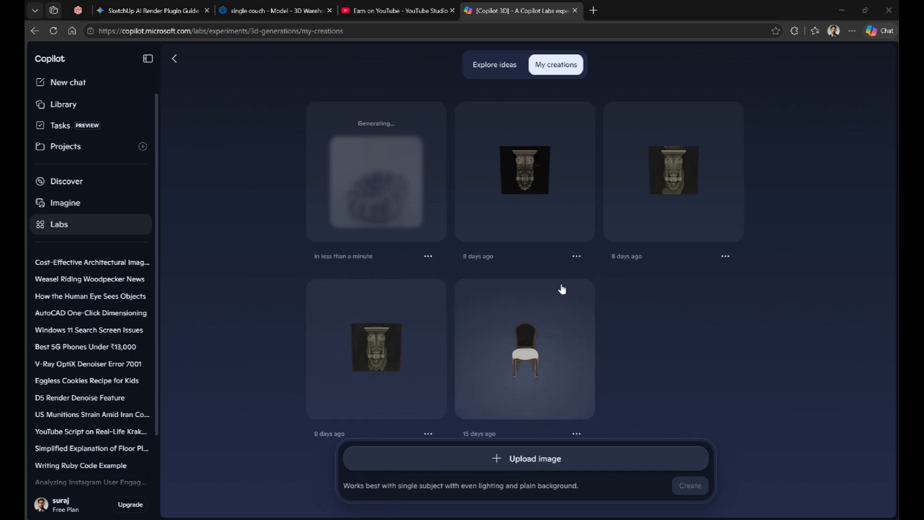
# Examine the earlier carved corbel creation from several sides, then return to the list of creations
pyautogui.click(526, 164)
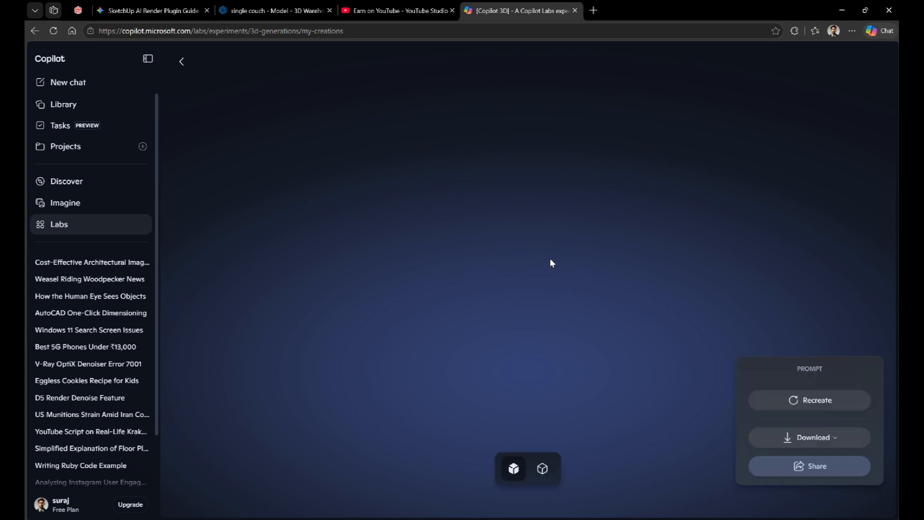
pyautogui.moveTo(555, 274); pyautogui.dragTo(413, 265)
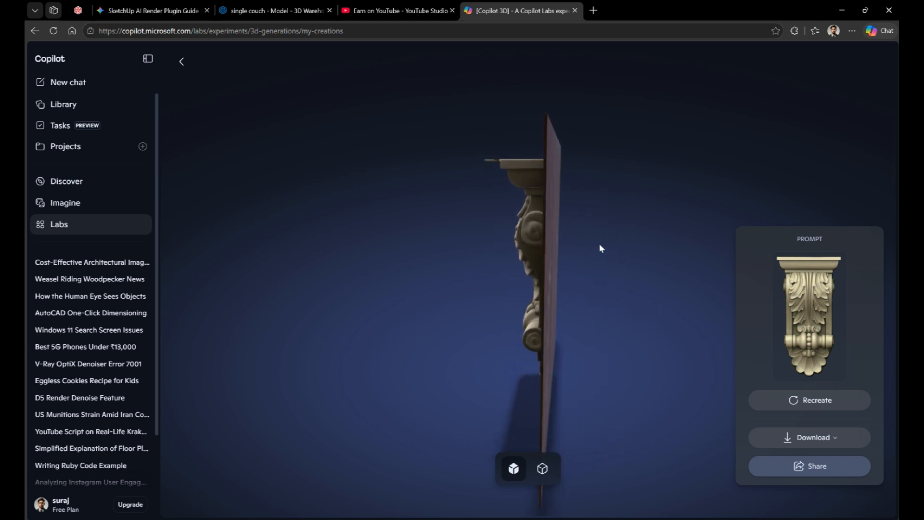
pyautogui.moveTo(599, 243); pyautogui.dragTo(685, 261)
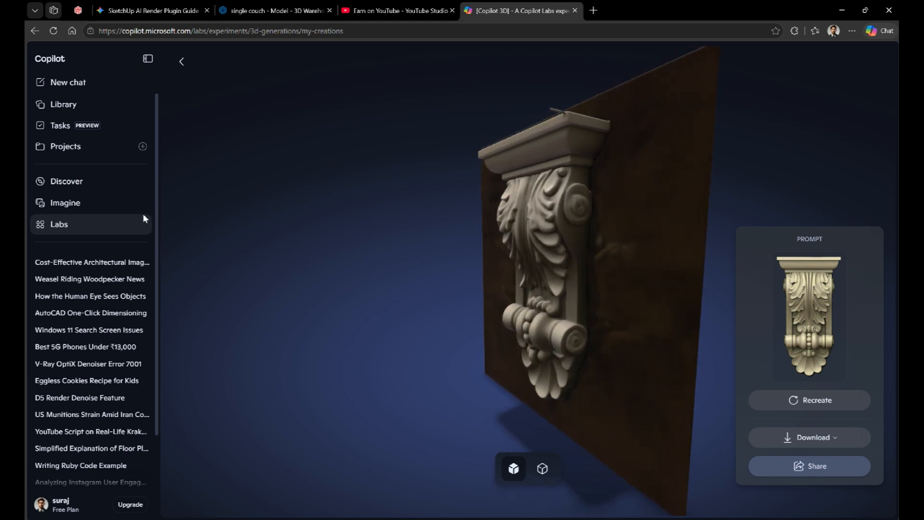
pyautogui.moveTo(617, 241); pyautogui.dragTo(637, 350)
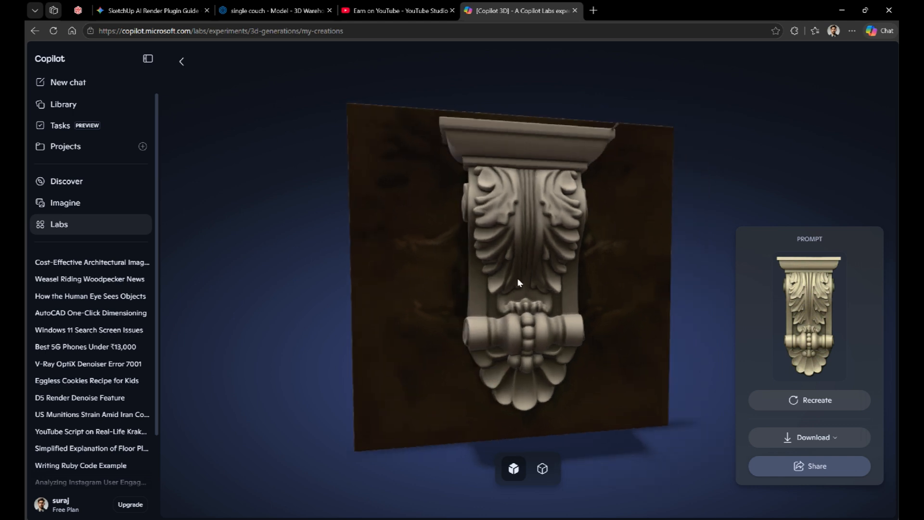
pyautogui.click(182, 61)
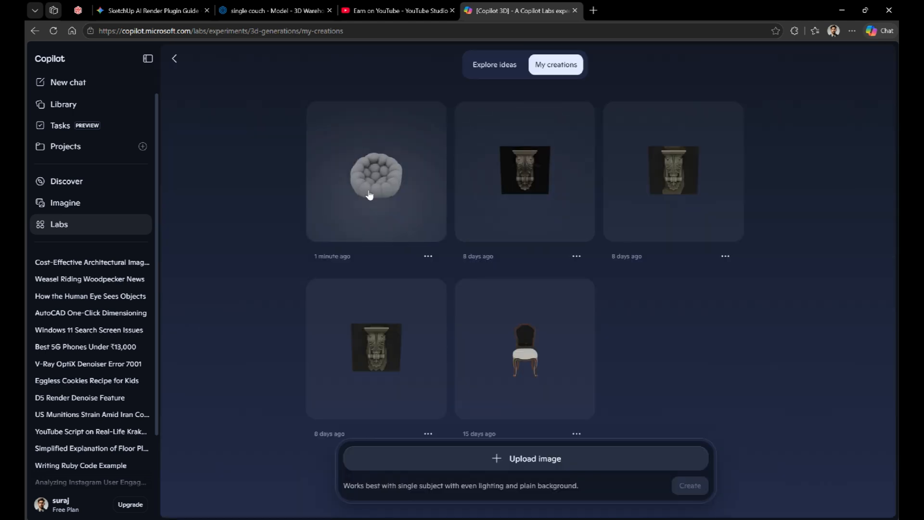
# Open the generated sofa model and inspect it from several sides, both with and without its texture
pyautogui.click(381, 159)
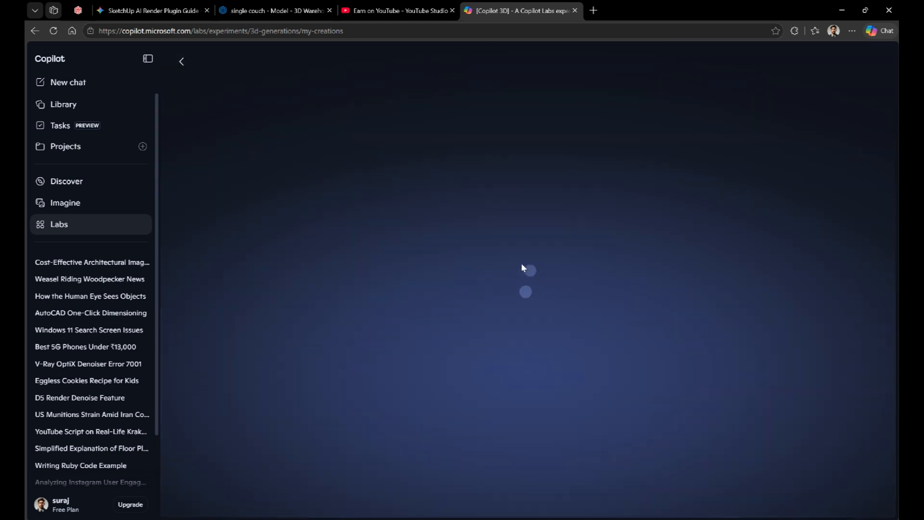
pyautogui.moveTo(529, 311); pyautogui.dragTo(431, 318)
pyautogui.moveTo(528, 337); pyautogui.dragTo(544, 366)
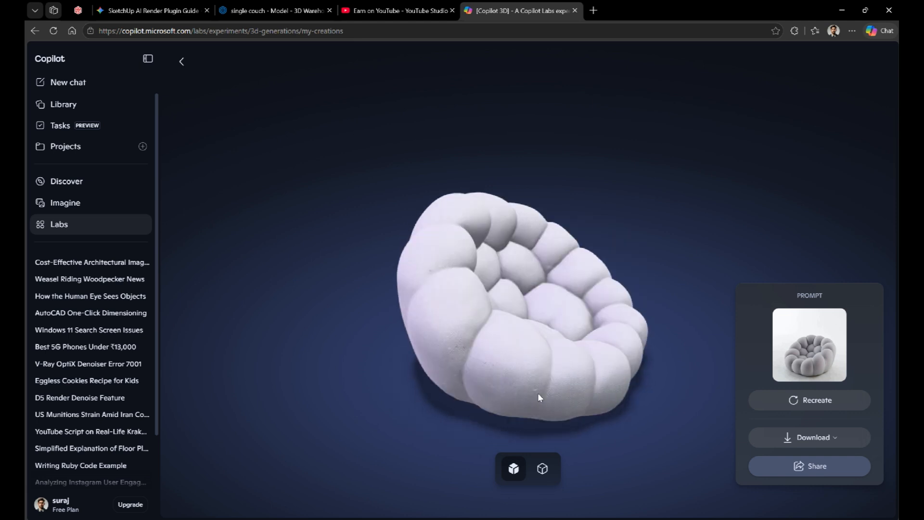
pyautogui.click(541, 467)
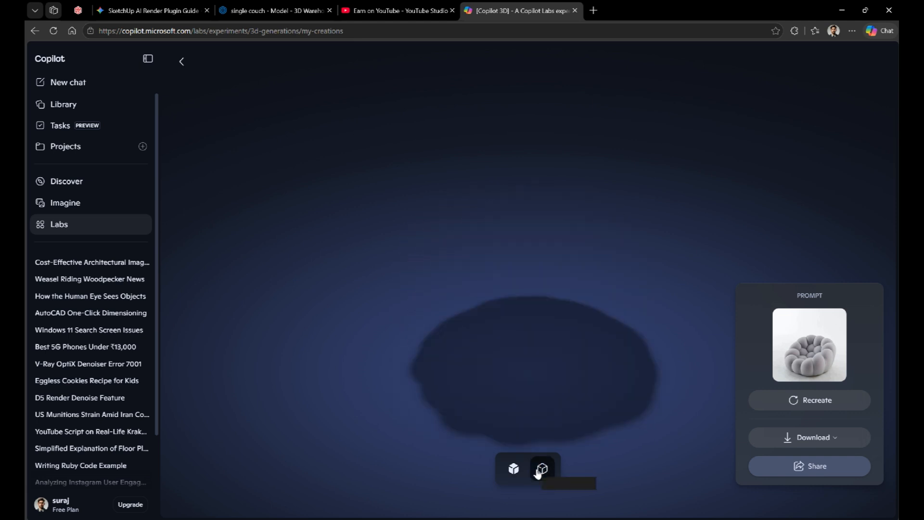
pyautogui.moveTo(489, 389); pyautogui.dragTo(557, 394)
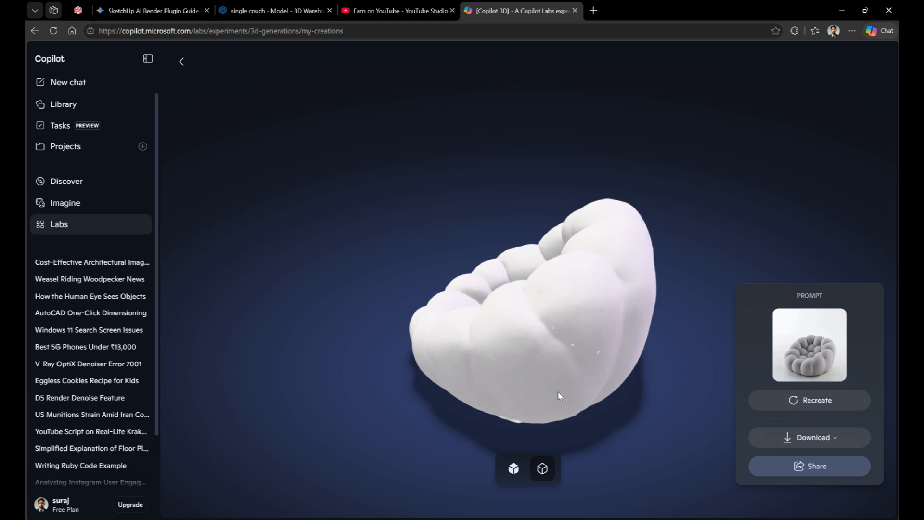
pyautogui.click(514, 468)
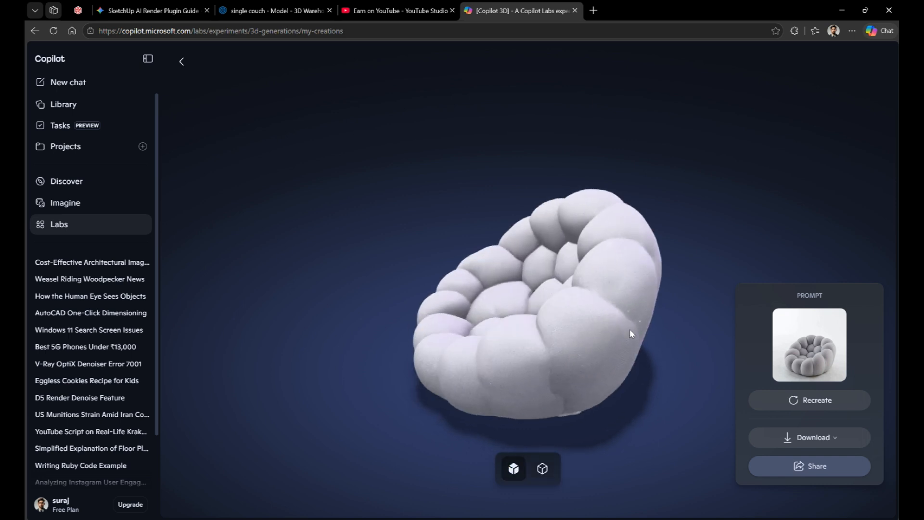
# Download the sofa model in GLB format and save the file
pyautogui.click(836, 440)
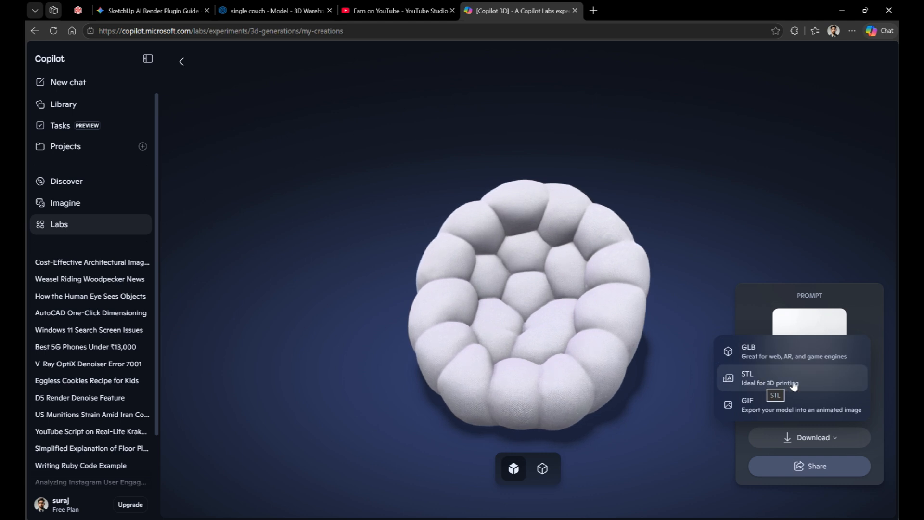
pyautogui.click(781, 359)
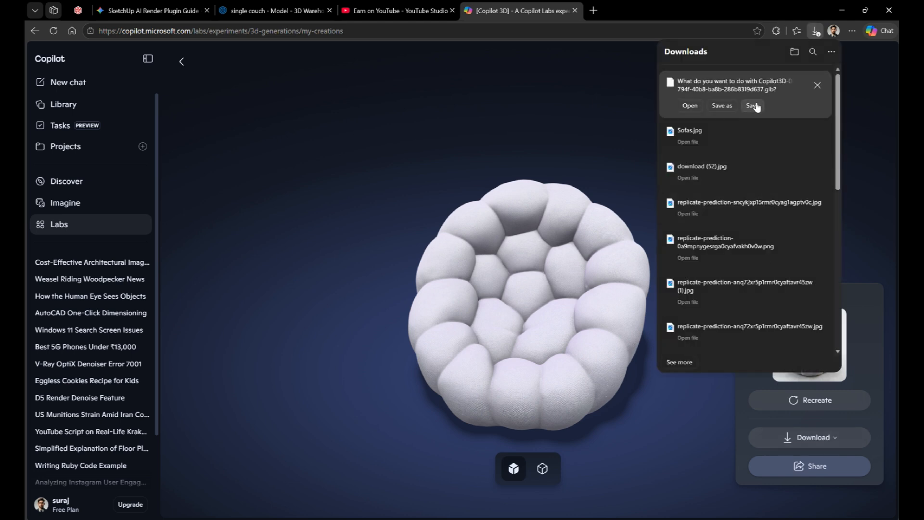
pyautogui.click(754, 105)
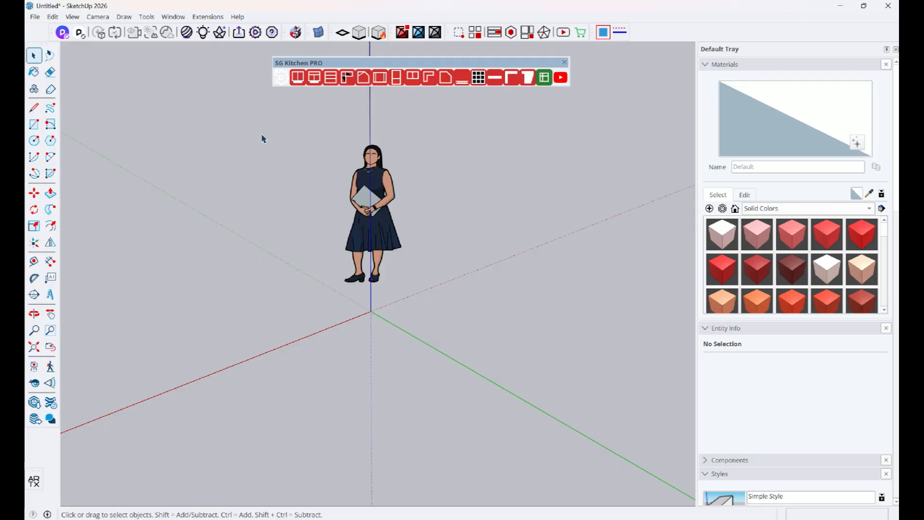
# Switch to SketchUp, close the floating SG Kitchen PRO toolbar and import the downloaded sofa as a glTF Binary File (*.glb)
pyautogui.click(564, 62)
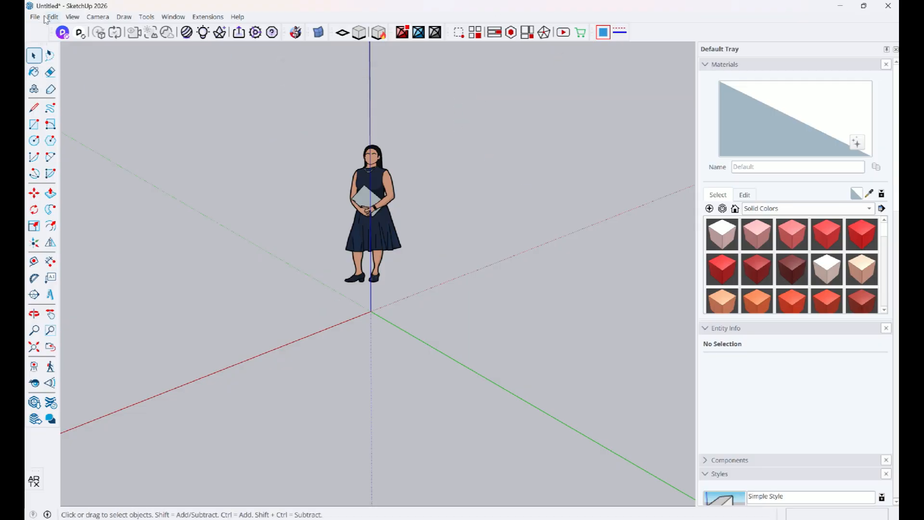
pyautogui.click(36, 18)
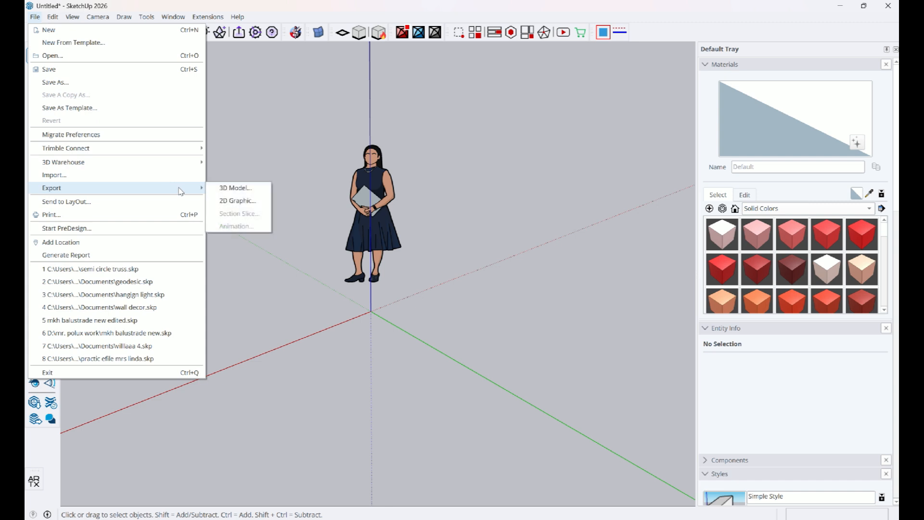
pyautogui.click(167, 176)
pyautogui.click(659, 461)
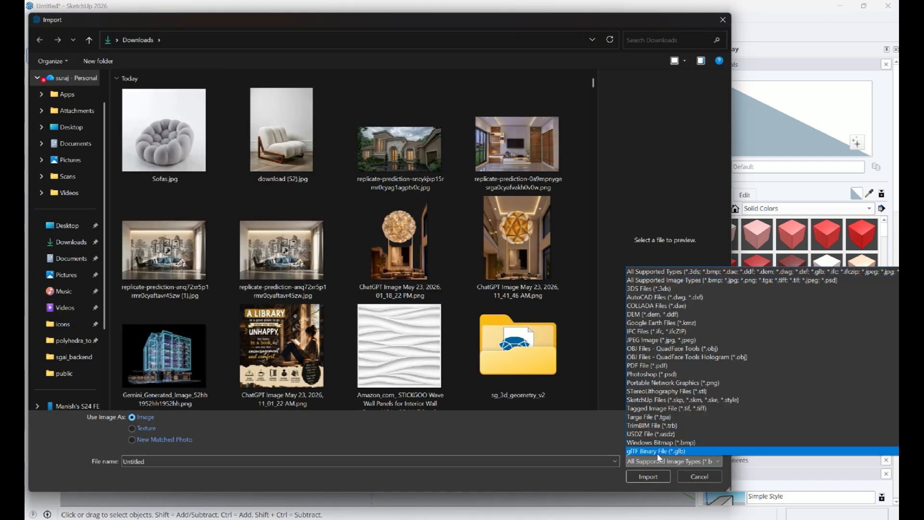
pyautogui.click(659, 452)
pyautogui.click(188, 121)
pyautogui.click(648, 442)
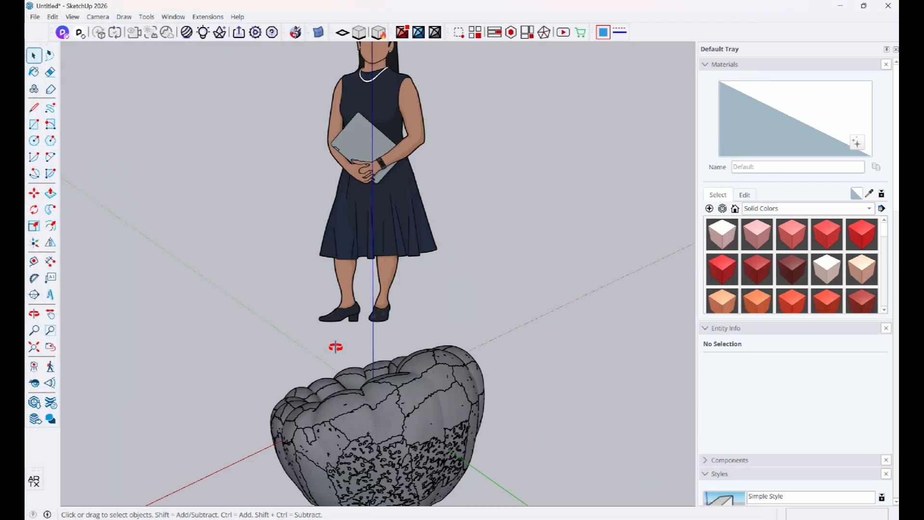
# Delete the standing woman scale figure beside the imported sofa
pyautogui.moveTo(334, 347); pyautogui.dragTo(544, 336, button='middle')
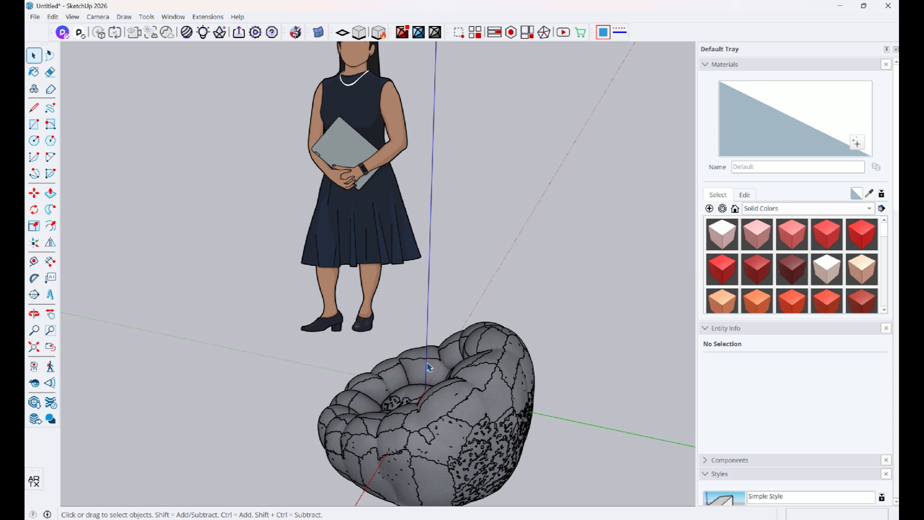
pyautogui.moveTo(362, 382); pyautogui.dragTo(765, 341, button='middle')
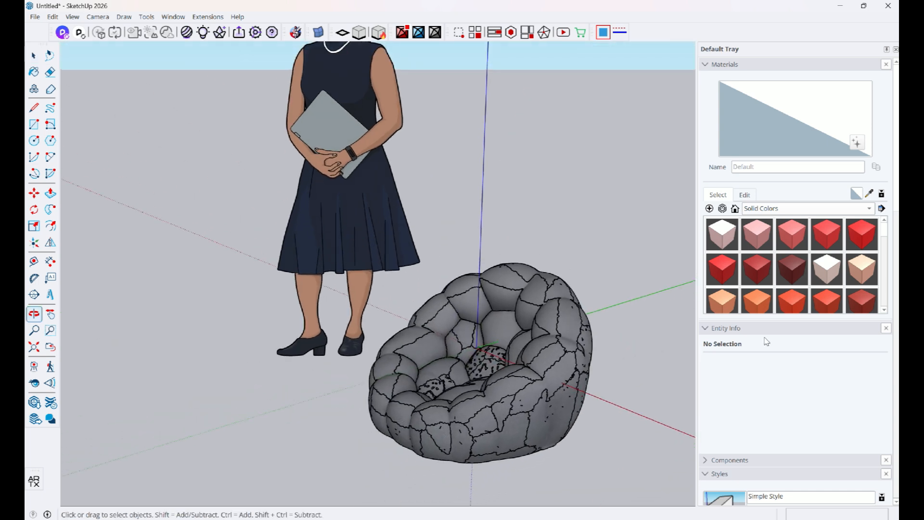
pyautogui.click(392, 215)
pyautogui.press('Delete')
# Move the sofa component by its lower bounding-box corner onto the axes origin
pyautogui.moveTo(443, 409); pyautogui.dragTo(519, 449, button='middle')
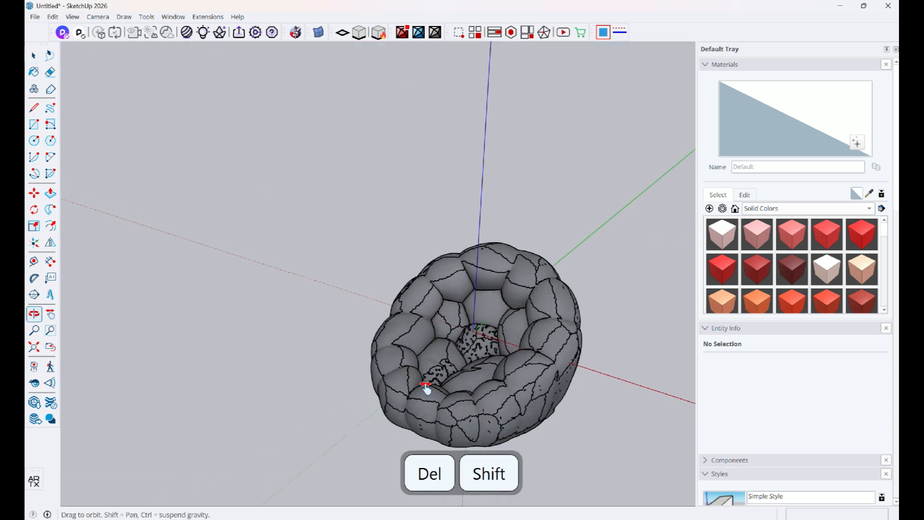
pyautogui.keyDown('shift'); pyautogui.moveTo(426, 387); pyautogui.dragTo(316, 312, button='middle'); pyautogui.keyUp('shift')
pyautogui.click(316, 310)
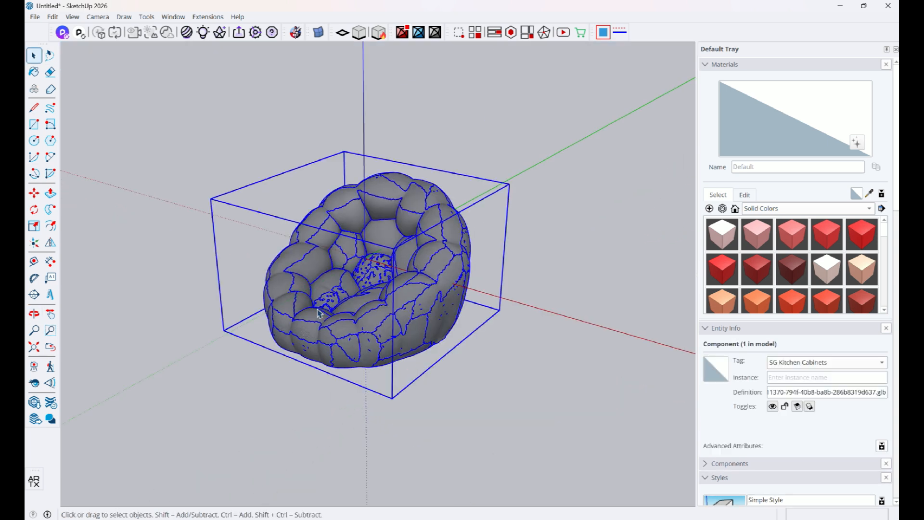
pyautogui.press('m')
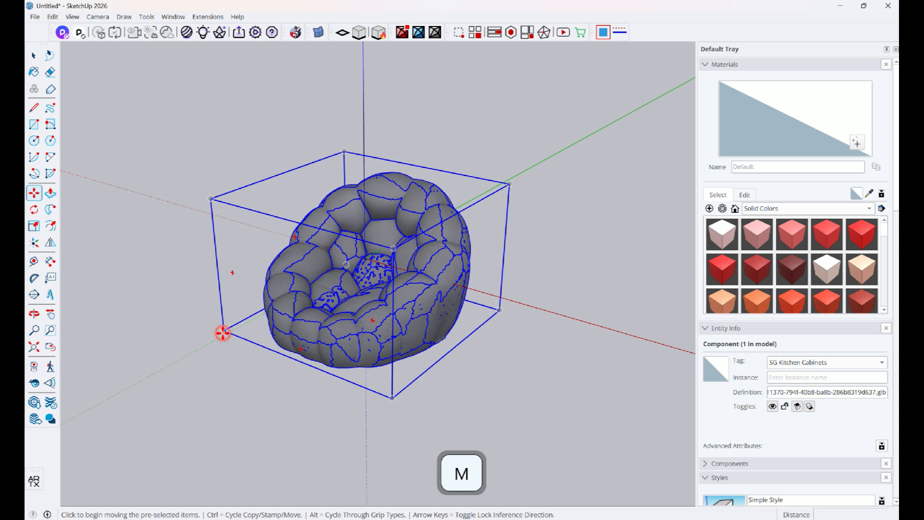
pyautogui.click(222, 333)
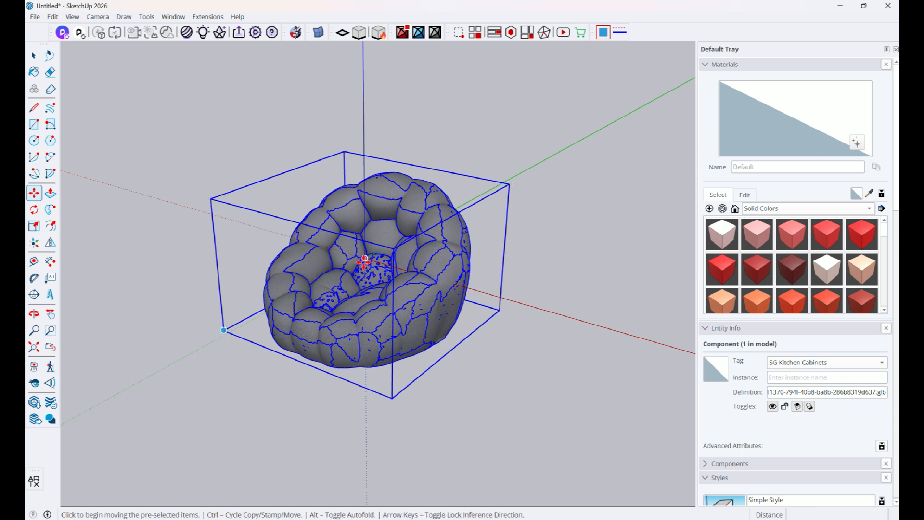
pyautogui.click(365, 262)
pyautogui.press('space')
# Soften the jagged mesh edges on the sofa component and clear the selection
pyautogui.scroll(3, 496, 235)
pyautogui.keyDown('shift'); pyautogui.moveTo(496, 235); pyautogui.dragTo(451, 285, button='middle'); pyautogui.keyUp('shift')
pyautogui.scroll(-2, 449, 296)
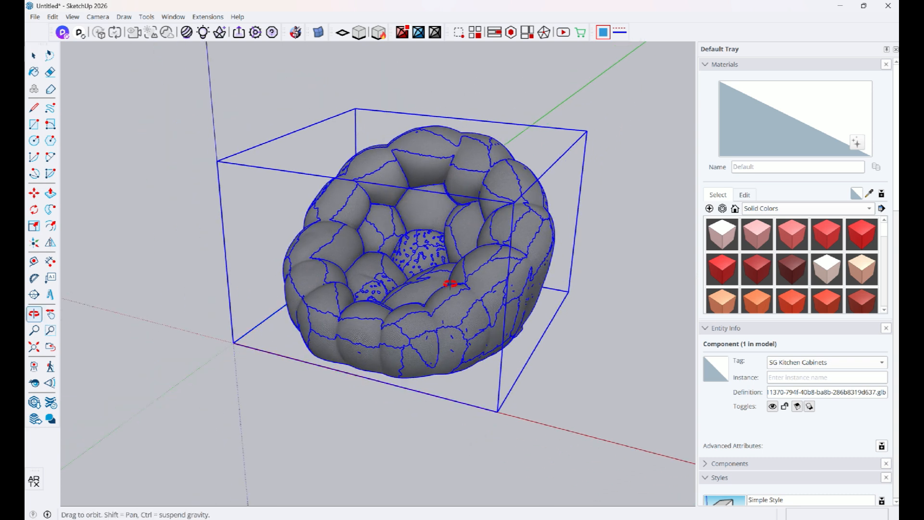
pyautogui.rightClick(402, 191)
pyautogui.click(350, 77)
pyautogui.moveTo(350, 77); pyautogui.dragTo(326, 285, button='middle')
pyautogui.scroll(-1, 327, 283)
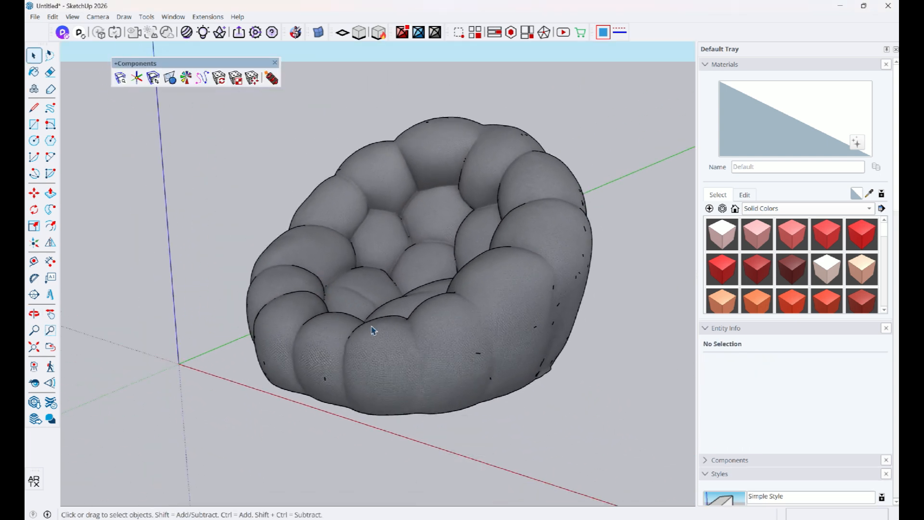
# Choose the red-and-white checkered Fabric_08_1K material from the Fabric collection and apply it to the closed sofa group
pyautogui.click(758, 209)
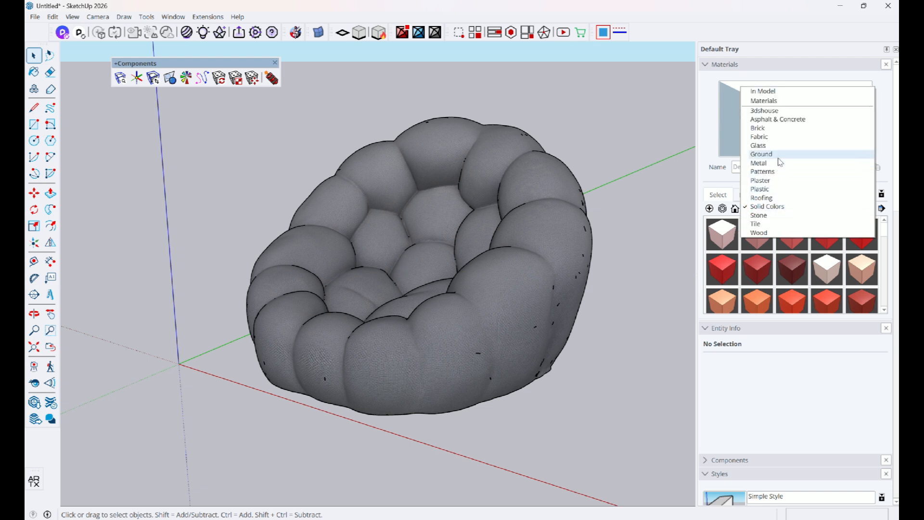
pyautogui.click(779, 138)
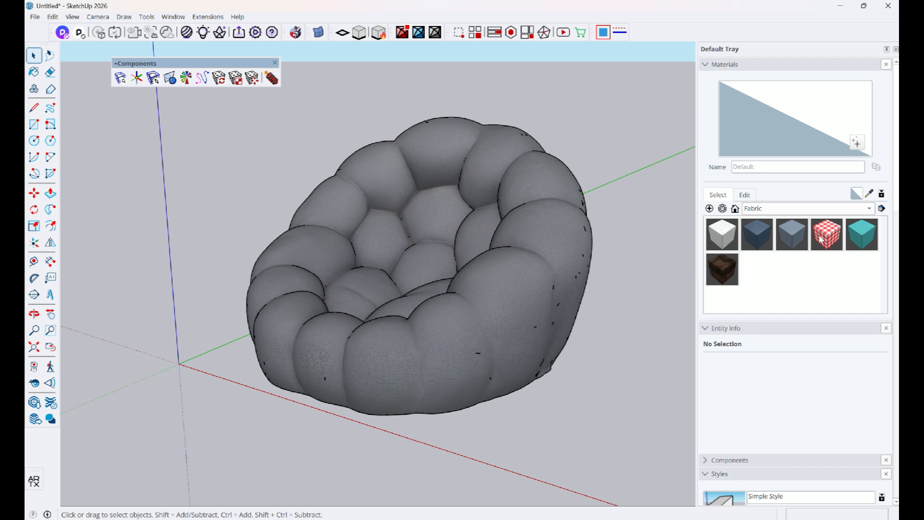
pyautogui.click(821, 238)
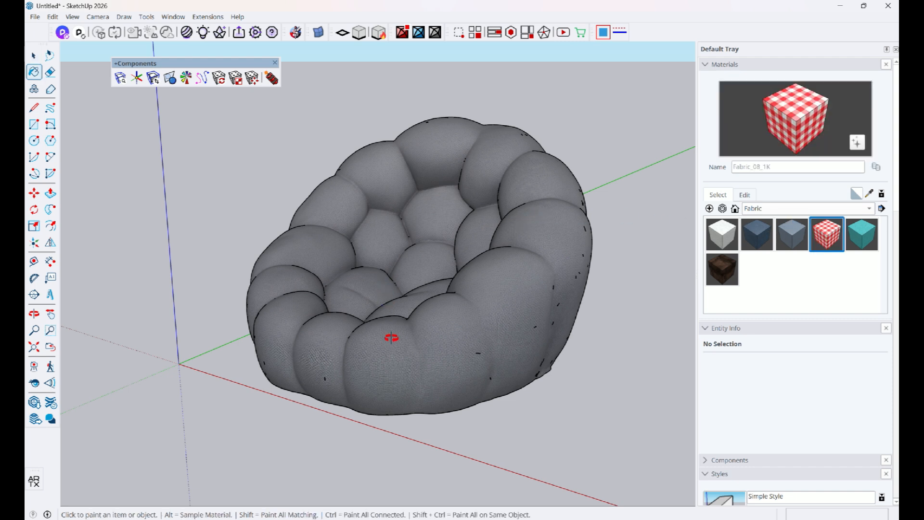
pyautogui.moveTo(392, 337); pyautogui.dragTo(458, 380, button='middle')
pyautogui.click(460, 320)
pyautogui.scroll(1, 462, 319)
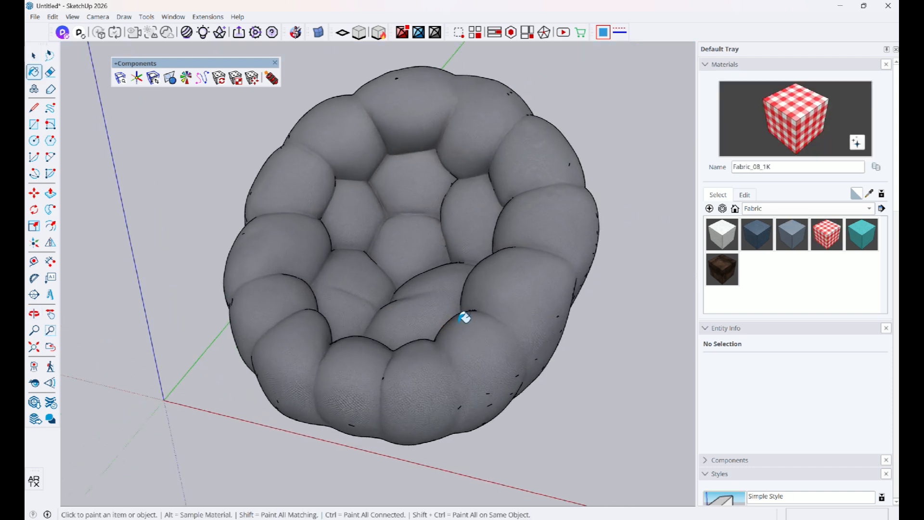
pyautogui.scroll(2, 464, 317)
pyautogui.press('space')
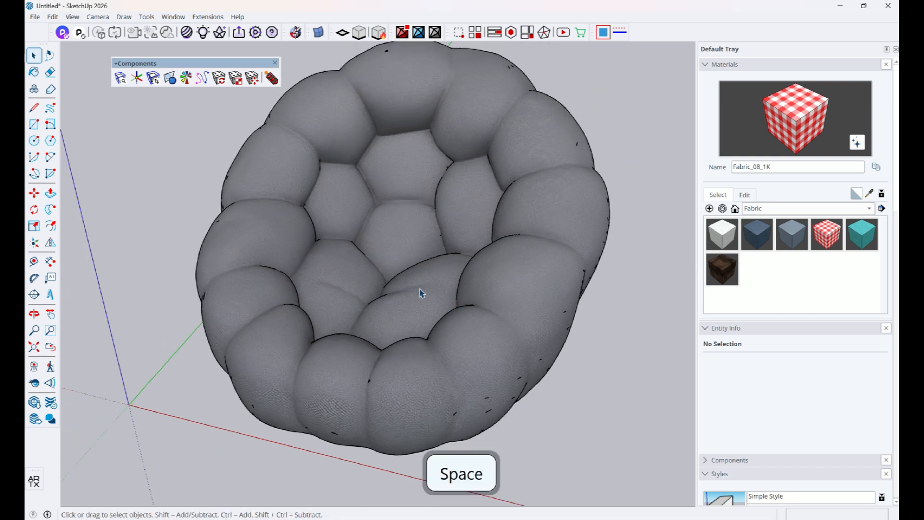
# Open the sofa group for editing and paint its mesh directly with the Fabric_08_1K material
pyautogui.scroll(-2, 414, 275)
pyautogui.rightClick(414, 276)
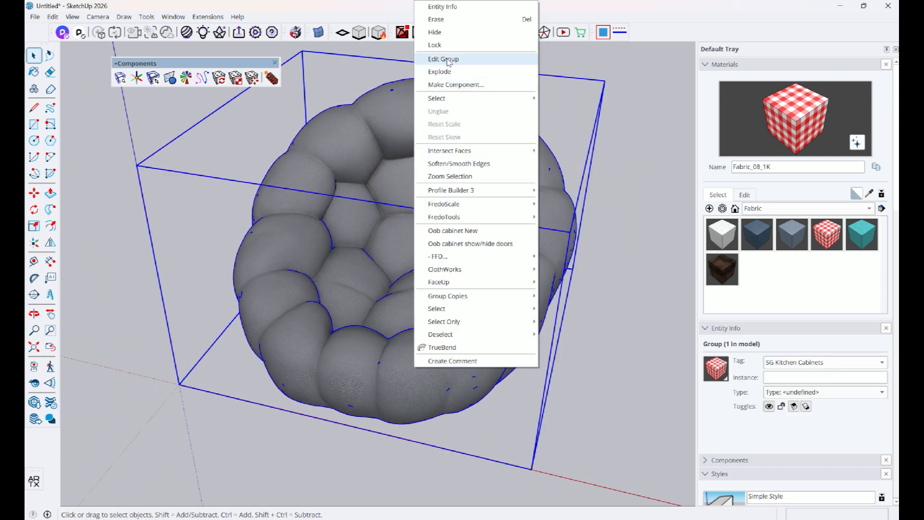
pyautogui.click(445, 60)
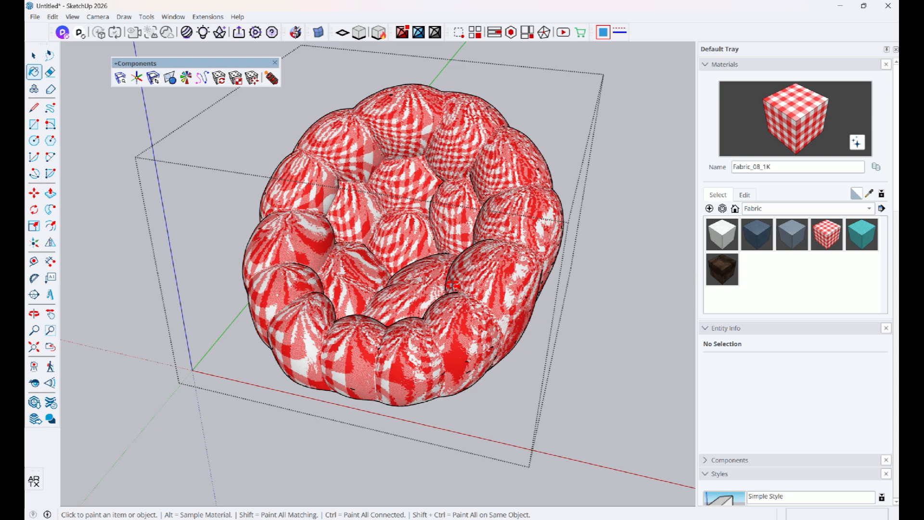
pyautogui.press('space')
# View the painted sofa from above and display the SketchUV toolbar
pyautogui.moveTo(404, 275); pyautogui.dragTo(465, 289, button='middle')
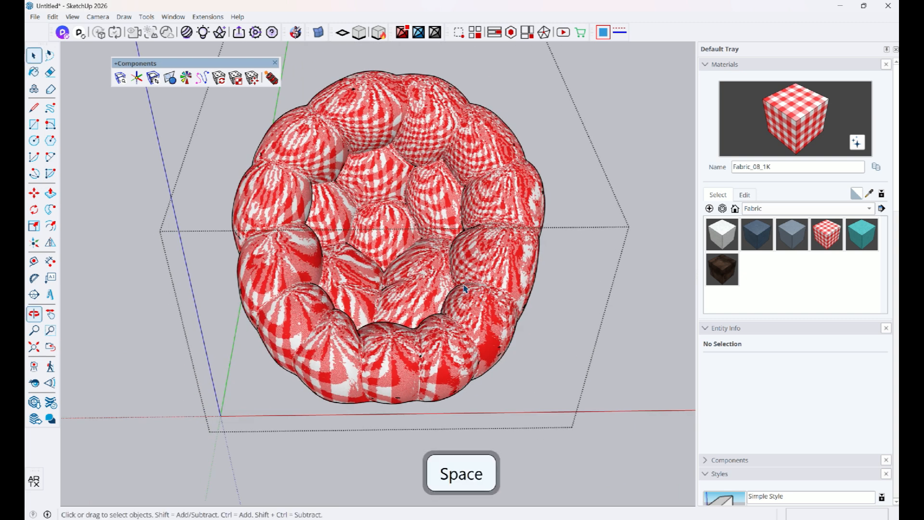
pyautogui.moveTo(382, 211); pyautogui.dragTo(386, 379, button='middle')
pyautogui.scroll(1, 386, 378)
pyautogui.scroll(-4, 385, 374)
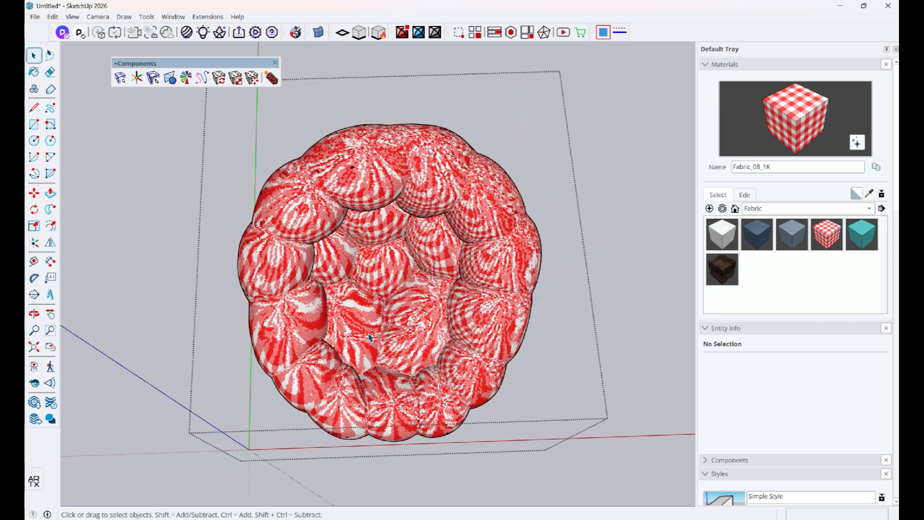
pyautogui.moveTo(391, 342); pyautogui.dragTo(405, 314, button='middle')
pyautogui.rightClick(306, 36)
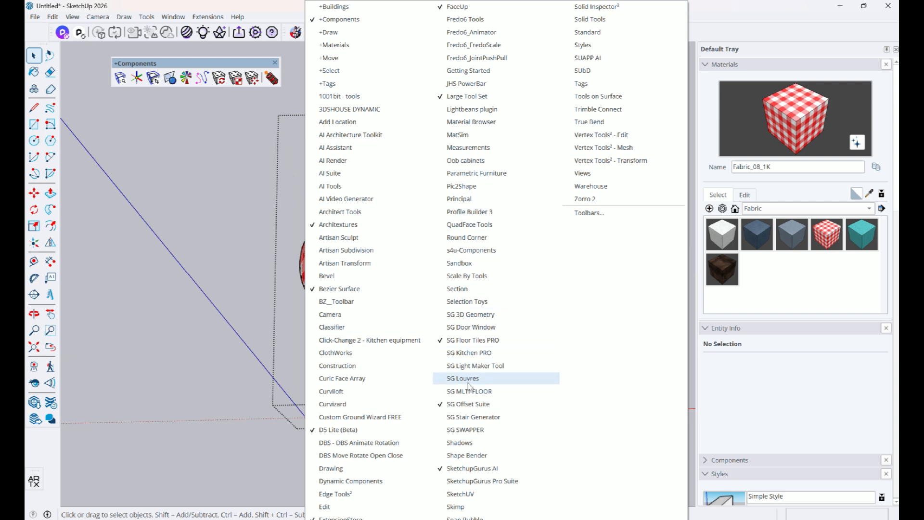
pyautogui.click(471, 495)
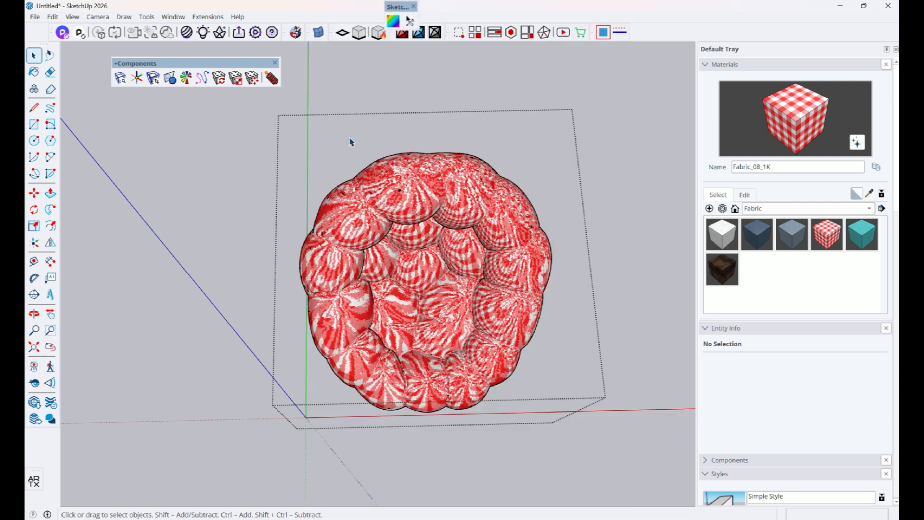
# Select the entire sofa mesh and use SketchUV to remap the distorted checkered fabric evenly across it
pyautogui.moveTo(299, 112); pyautogui.dragTo(610, 432)
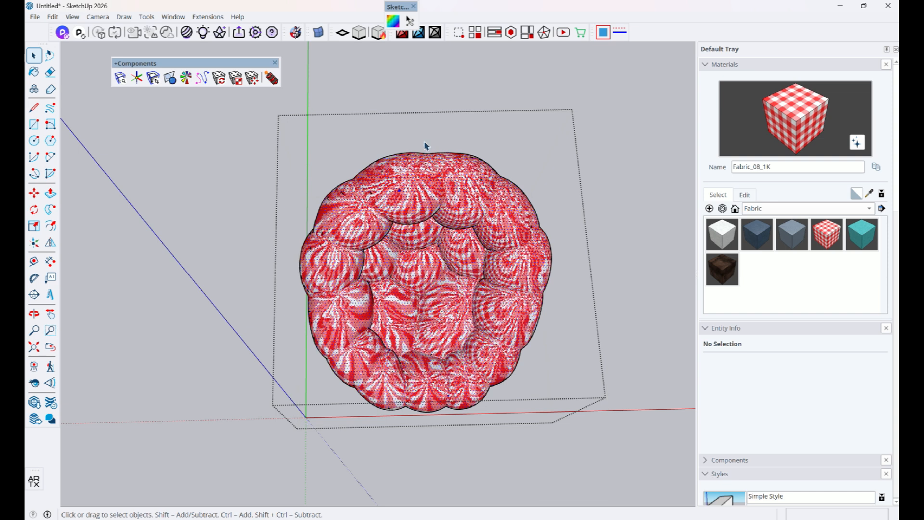
pyautogui.click(394, 22)
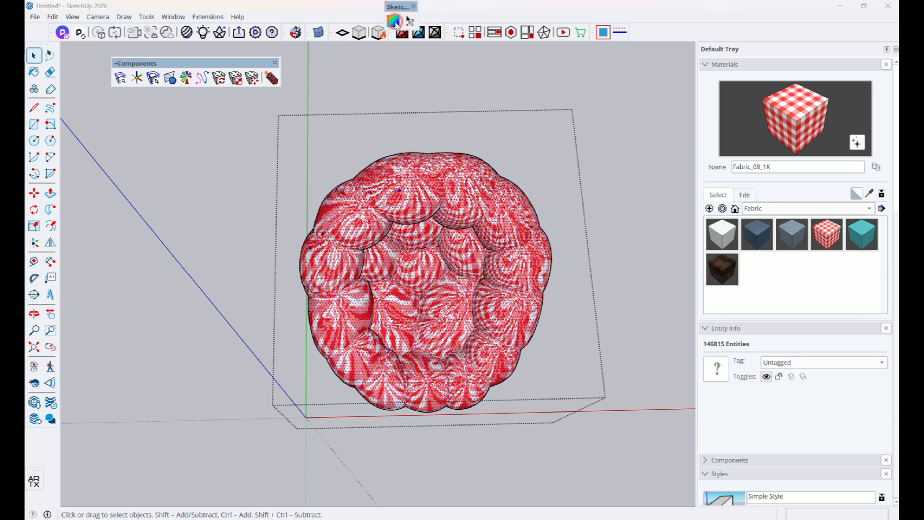
pyautogui.rightClick(421, 288)
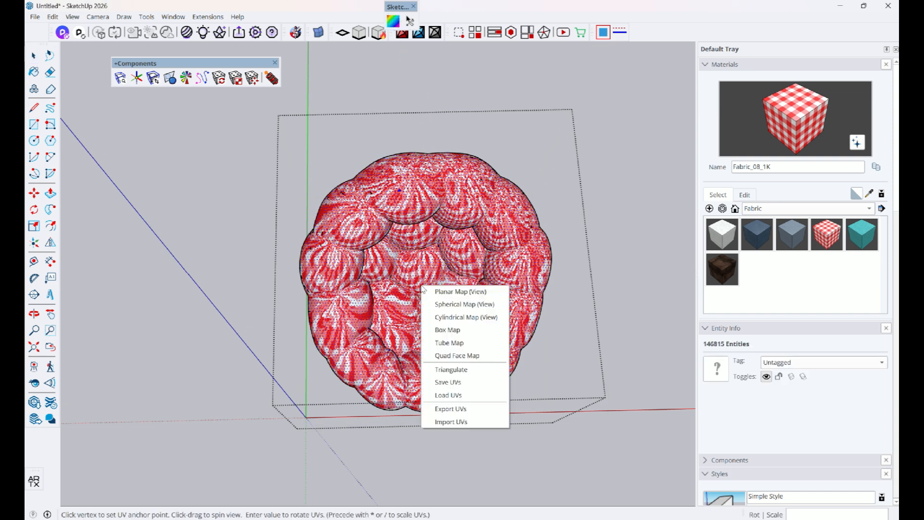
pyautogui.click(451, 304)
# Edit the Fabric_08_1K material and set its texture size to 2"
pyautogui.press('o')
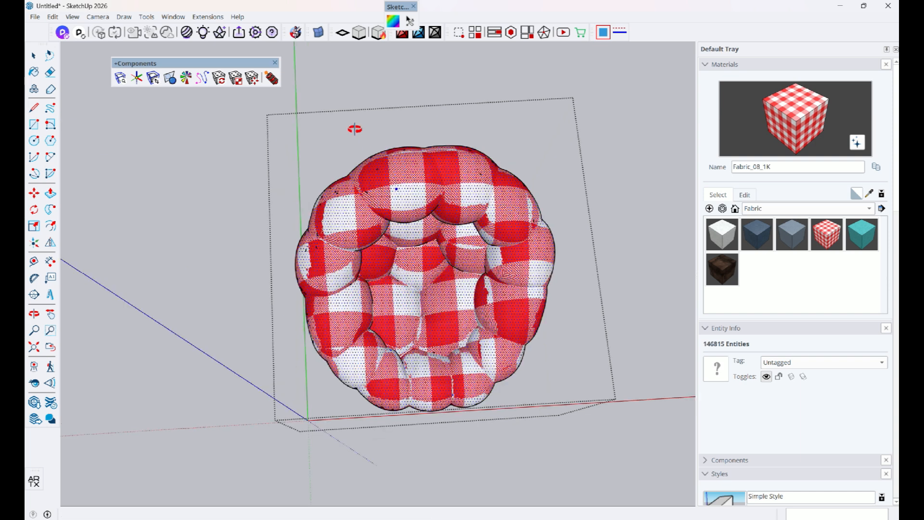
pyautogui.moveTo(355, 128); pyautogui.dragTo(378, 178)
pyautogui.moveTo(434, 326); pyautogui.dragTo(429, 226)
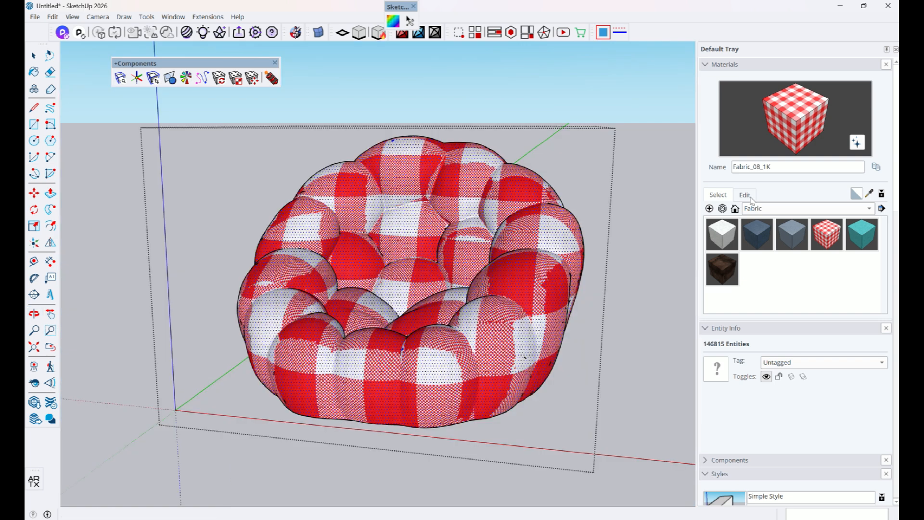
pyautogui.click(744, 195)
pyautogui.scroll(-5, 768, 304)
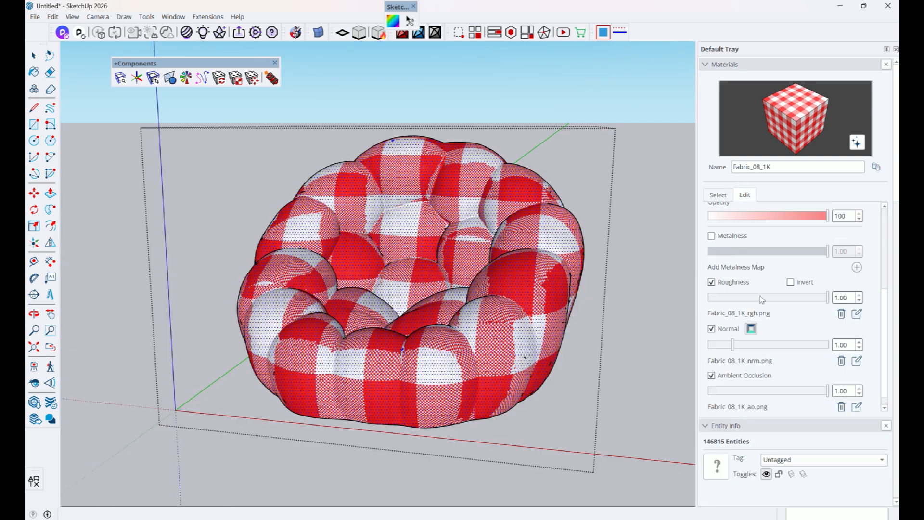
pyautogui.scroll(-1, 749, 259)
pyautogui.scroll(3, 749, 260)
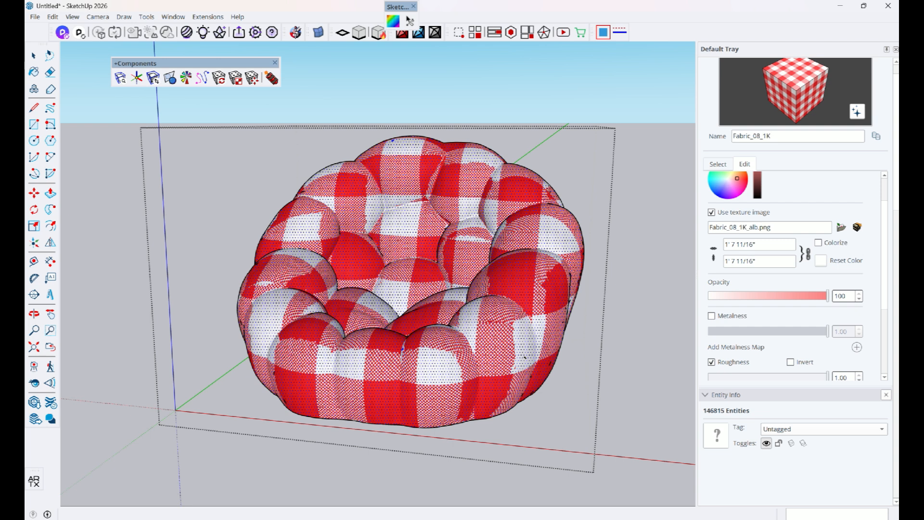
pyautogui.scroll(1, 760, 245)
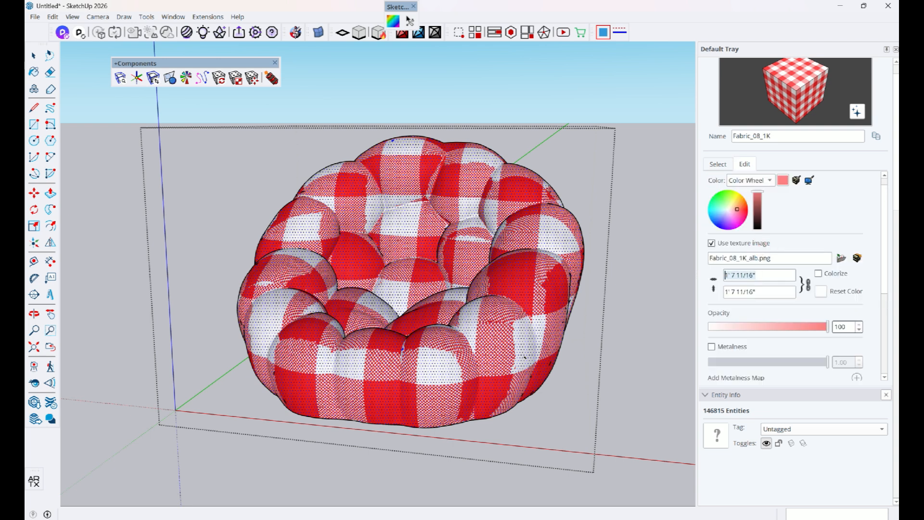
pyautogui.write('2')
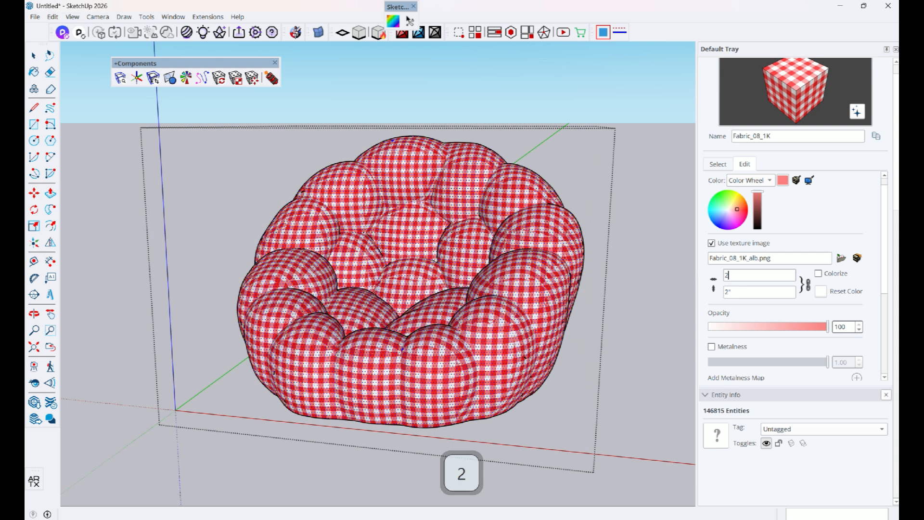
# Clear the mesh selection, leave the sofa group and view the finished upholstery from above
pyautogui.moveTo(292, 304); pyautogui.dragTo(292, 306, button='middle')
pyautogui.press('space')
pyautogui.click(135, 273)
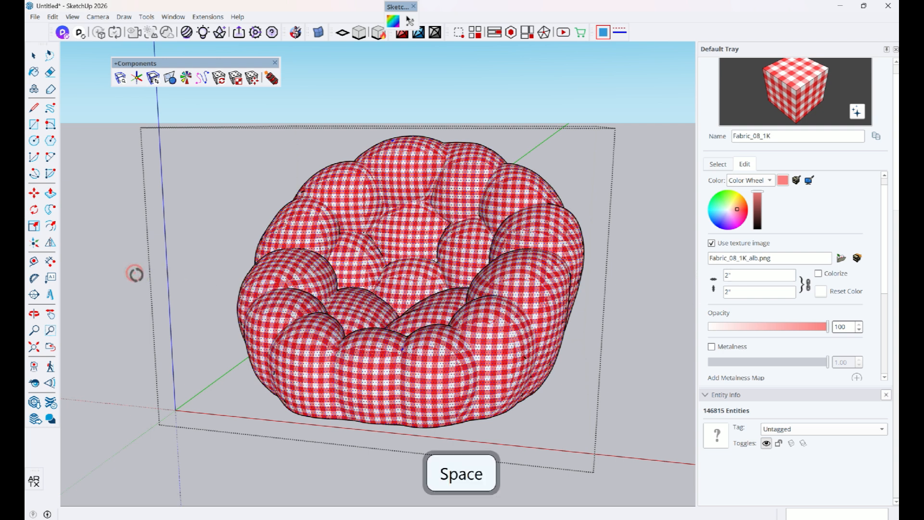
pyautogui.click(134, 273)
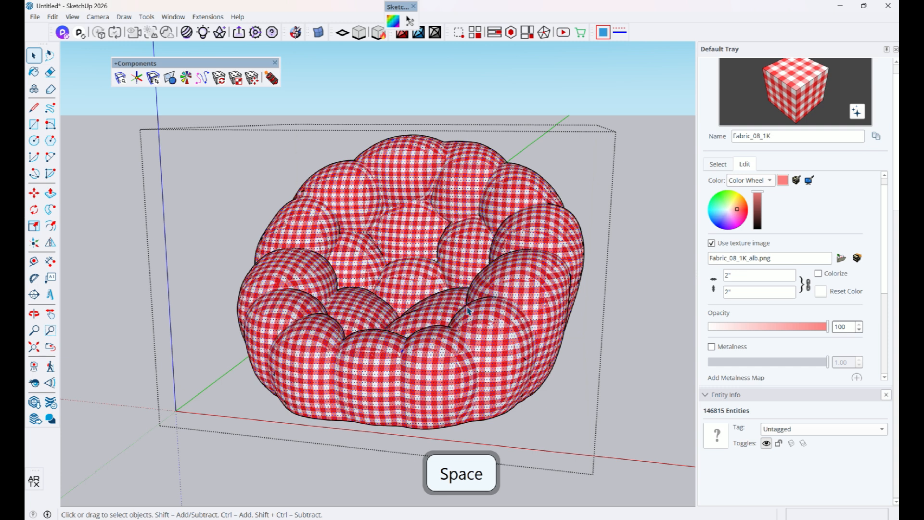
pyautogui.moveTo(450, 312); pyautogui.dragTo(485, 364, button='middle')
pyautogui.keyDown('shift'); pyautogui.moveTo(485, 364); pyautogui.dragTo(579, 356, button='middle'); pyautogui.keyUp('shift')
pyautogui.scroll(-2, 541, 347)
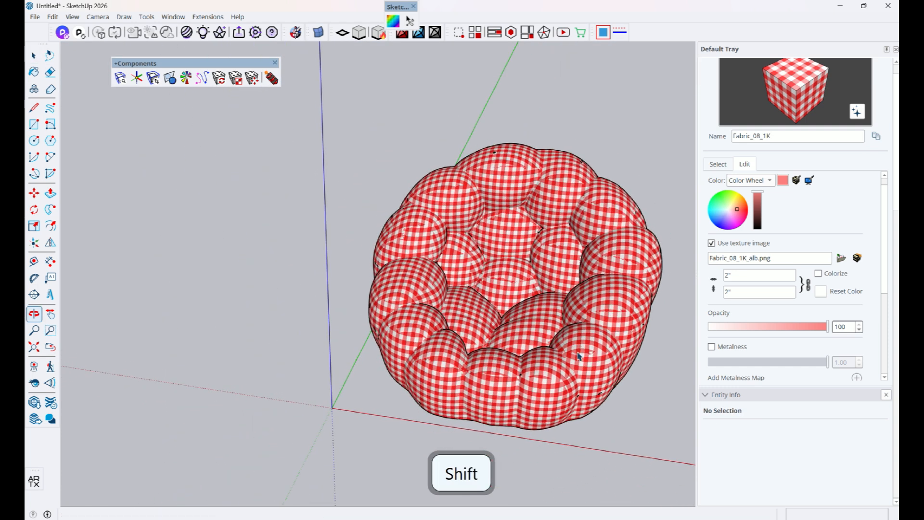
pyautogui.scroll(1, 579, 356)
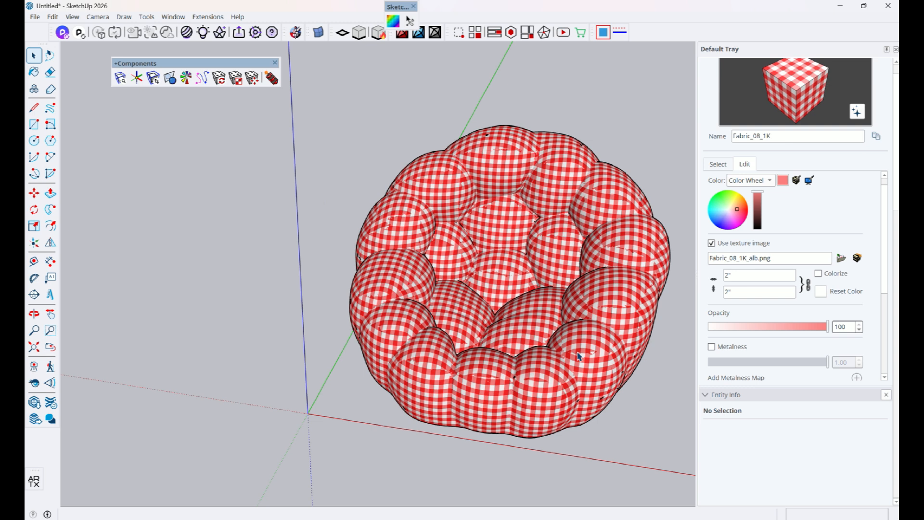